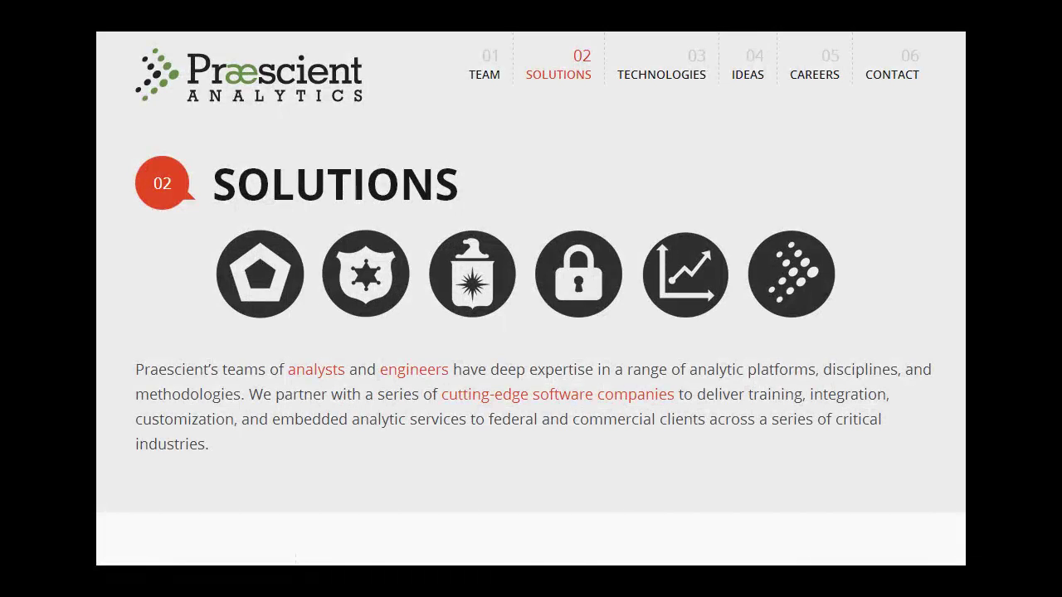
Read through the Our Approach section on Praescient Analytics' Solutions page
scroll(531, 299, "down", 5)
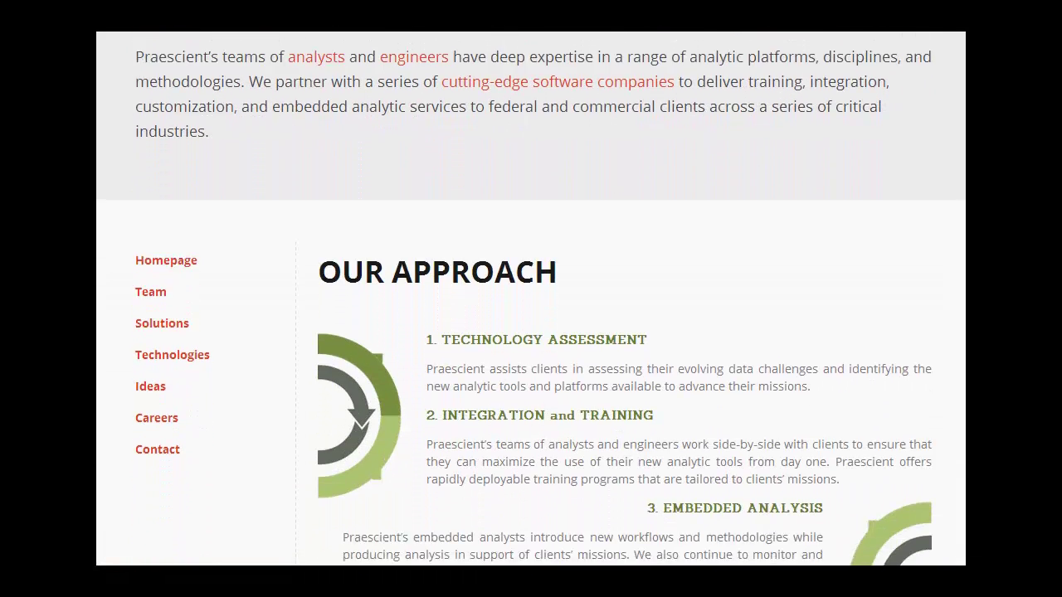
scroll(531, 299, "down", 1)
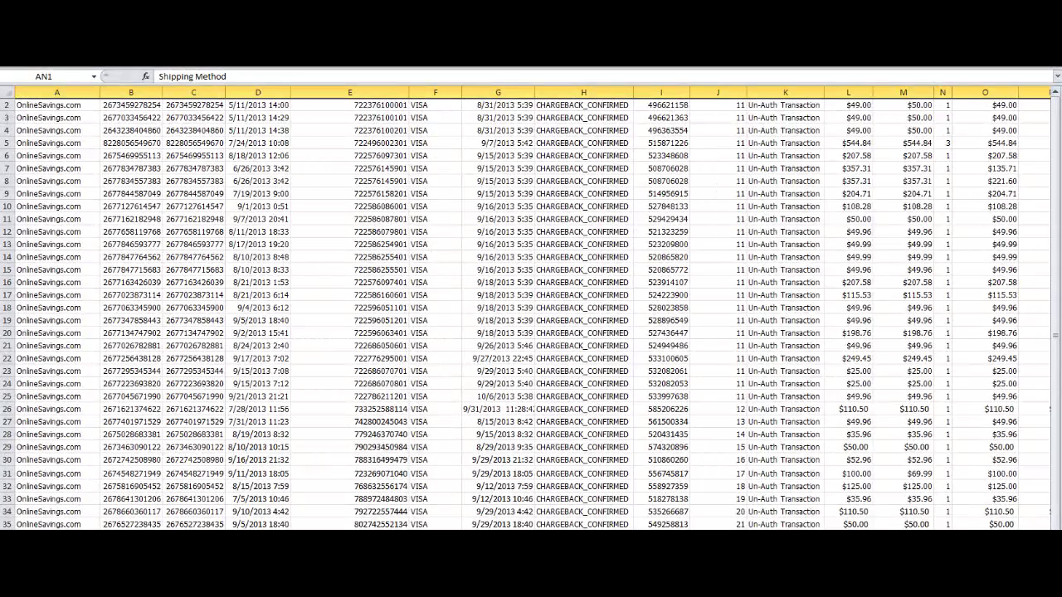
Look through the chargeback spreadsheet's columns, from the transaction details across to the item, customer and address data
scroll(531, 315, "right", 10)
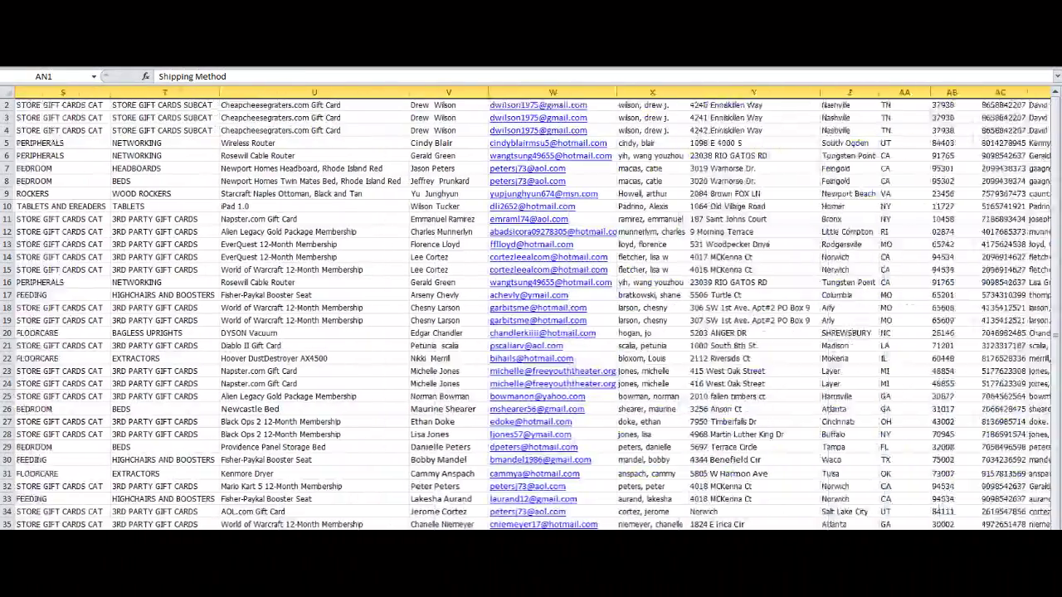
scroll(531, 315, "right", 10)
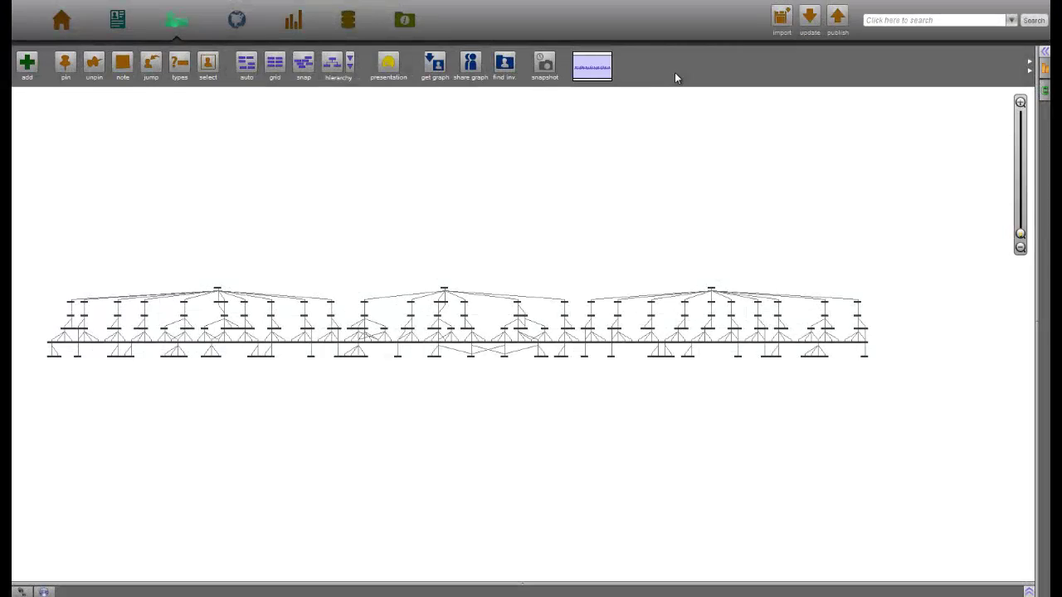
Select all objects in the graph, narrow the selection to the Chargeback events with the histogram, and view them on the map
left_click_drag(393, 257, 495, 397)
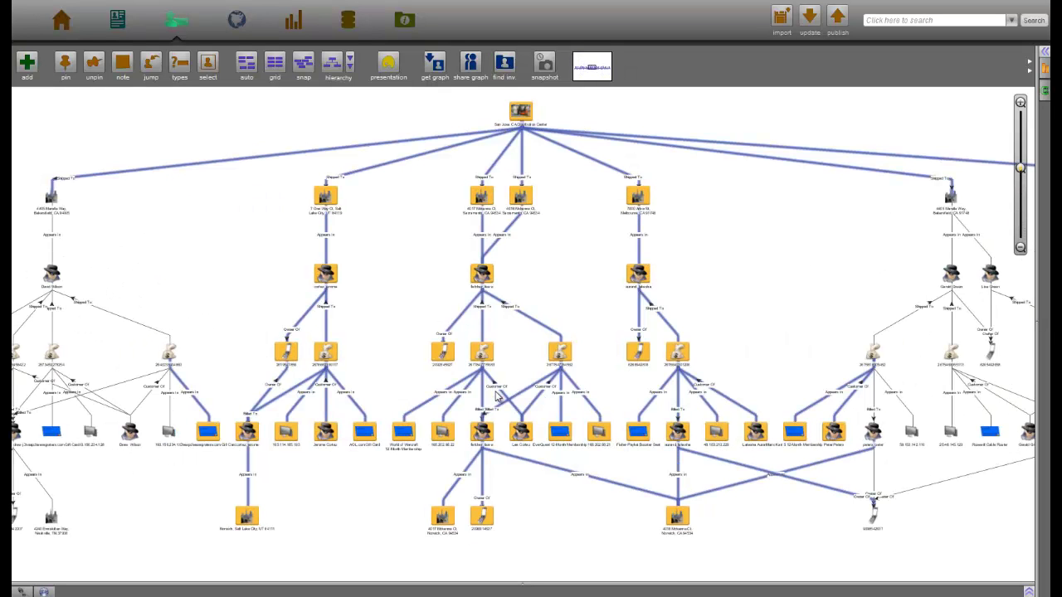
key("ctrl+a")
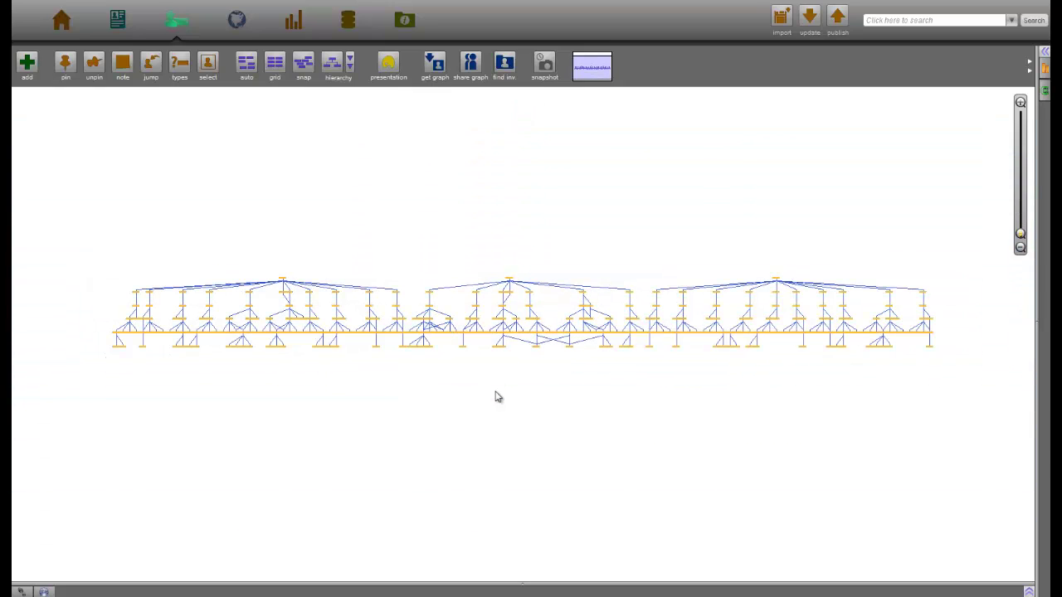
left_click(1044, 71)
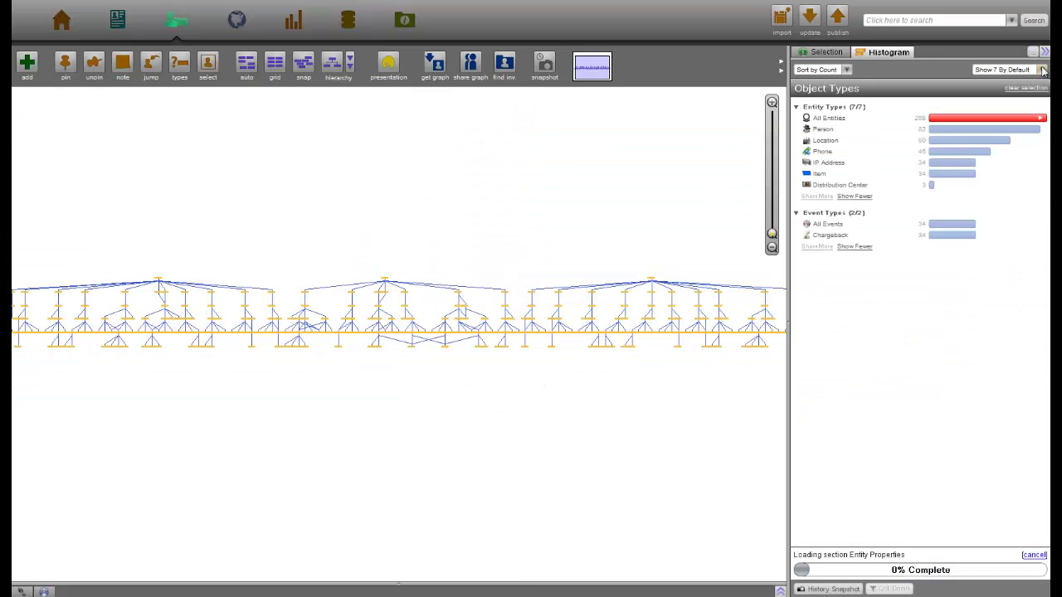
left_click(894, 235)
left_click(237, 20)
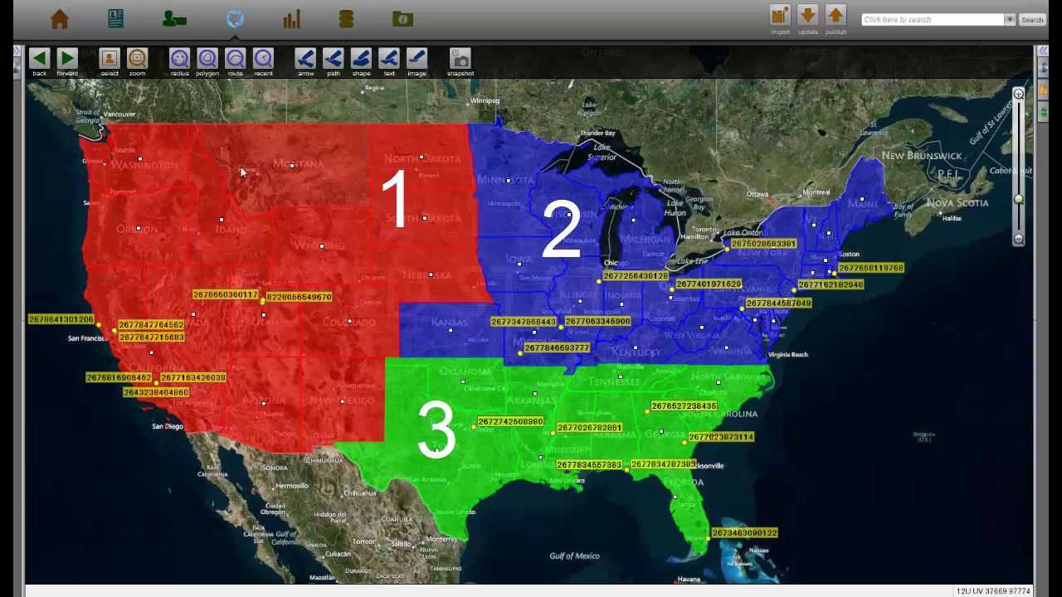
Select the three chargebacks clustered around Los Angeles on the map and open their records in the browser view
left_click(204, 419)
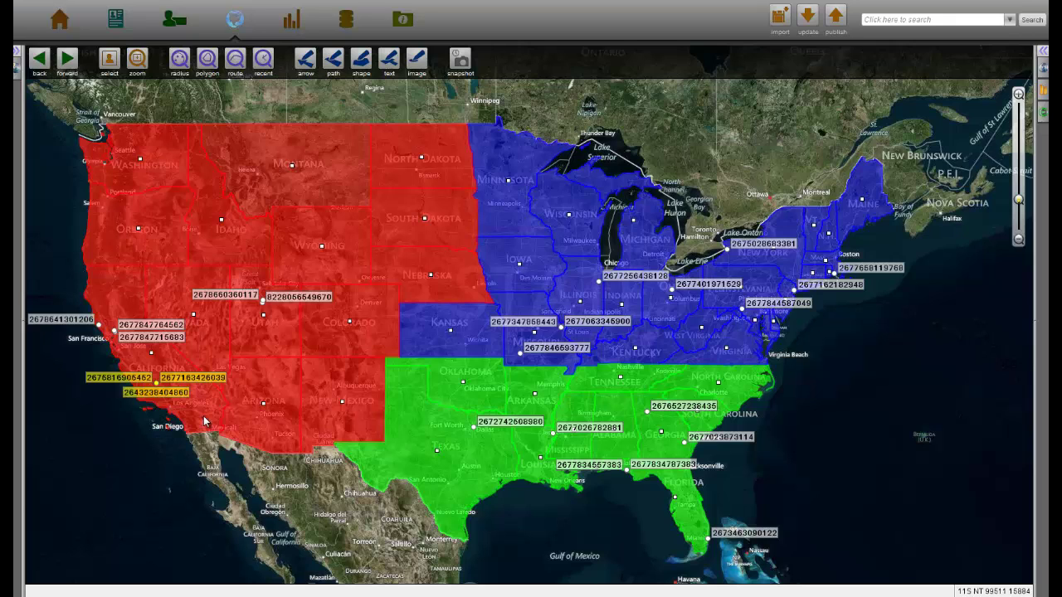
left_click_drag(204, 422, 119, 27)
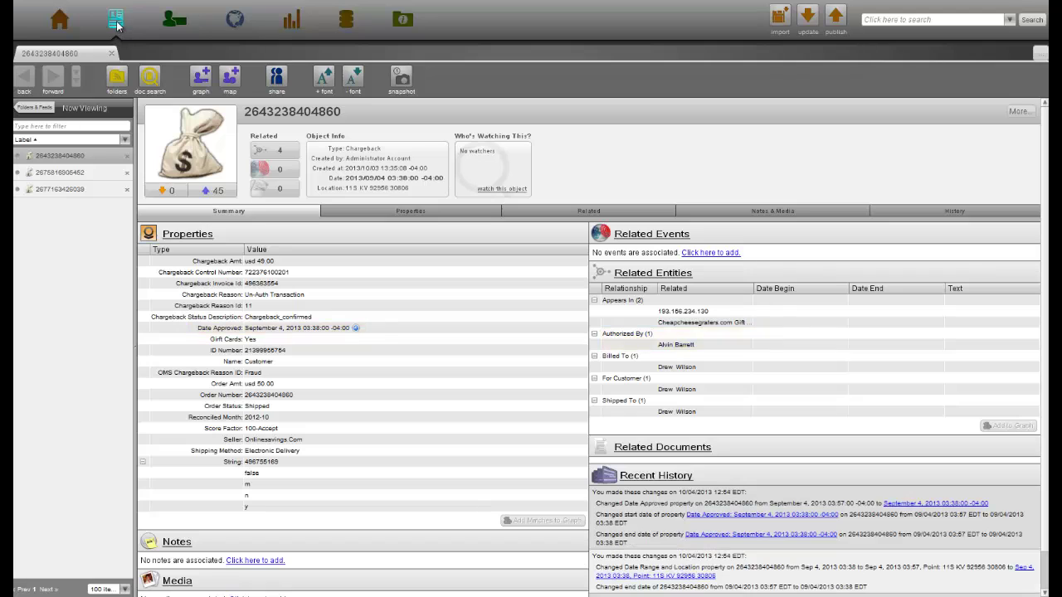
Return to the graph and examine the San Jose, CA Distribution Center with the people and locations linked directly to it
left_click(170, 22)
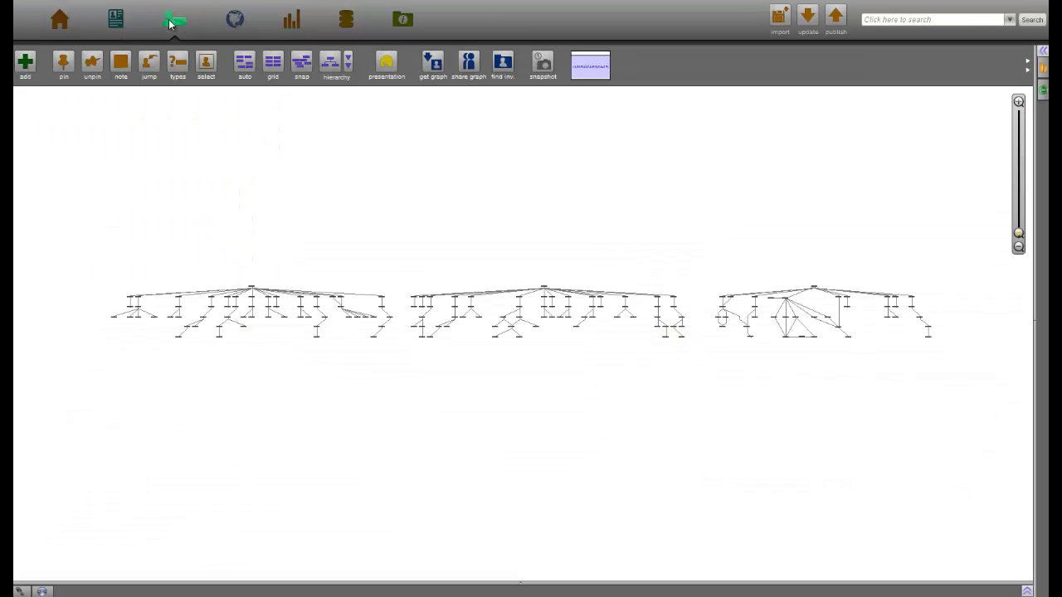
double_click(813, 289)
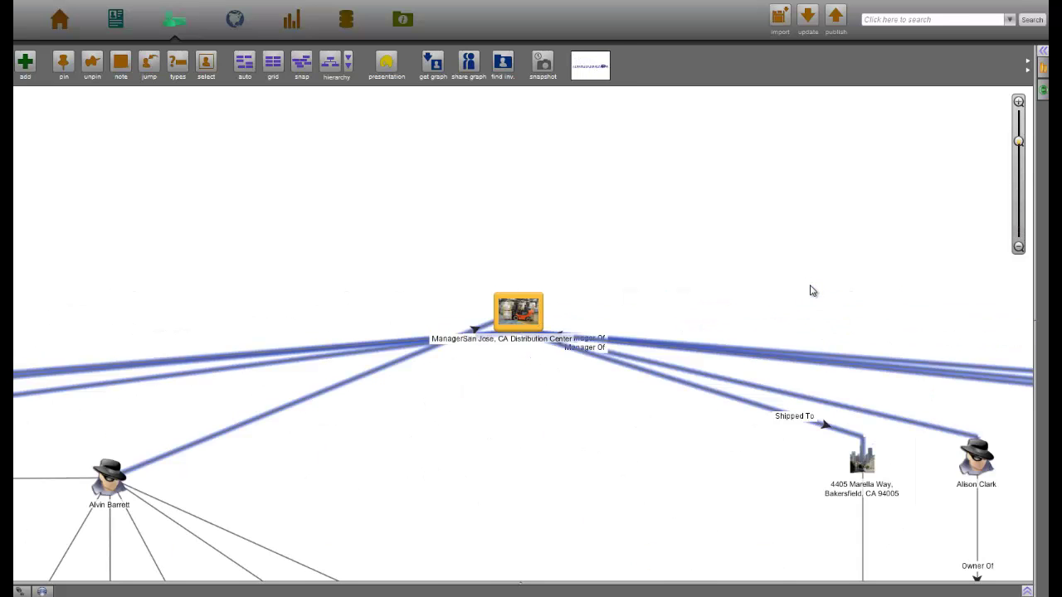
scroll(814, 292, "down", 3)
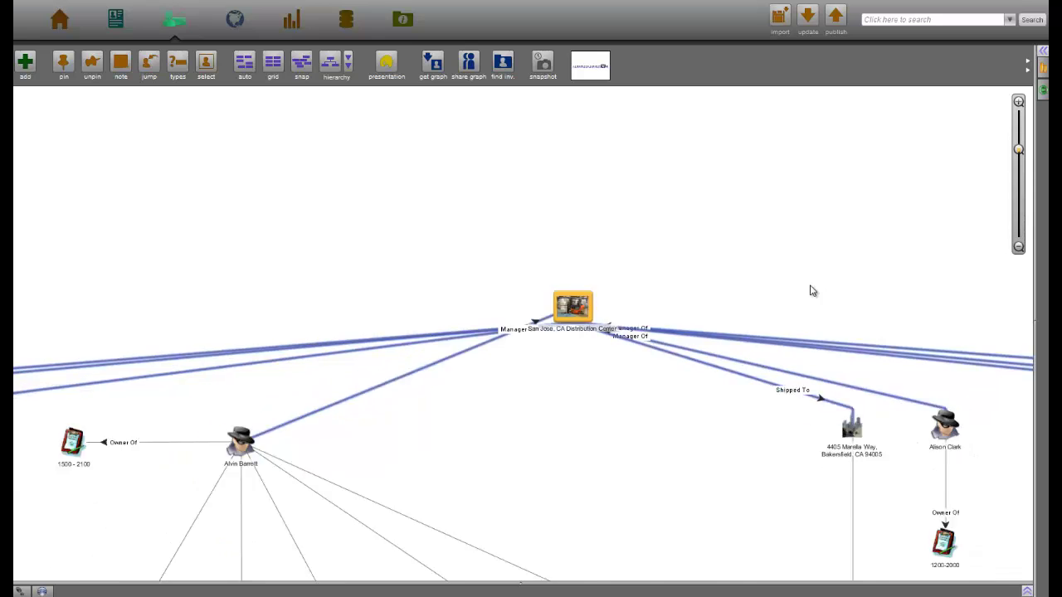
left_click_drag(872, 370, 645, 277)
Highlight the links of the manager connected to several chargebacks and the chargebacks below that manager, leaving the selection cleared
left_click(355, 249)
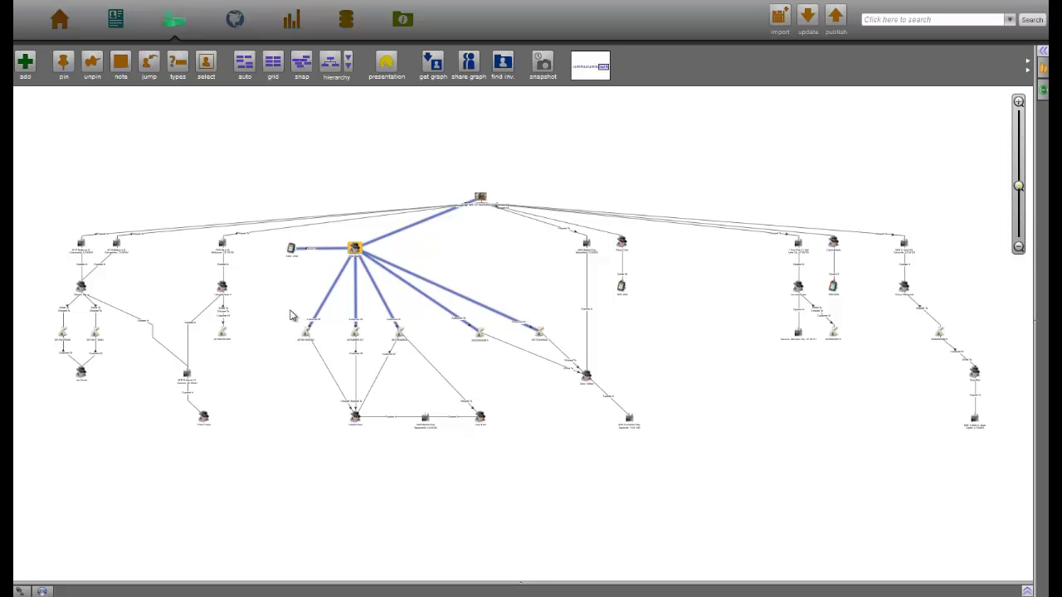
left_click_drag(290, 309, 574, 362)
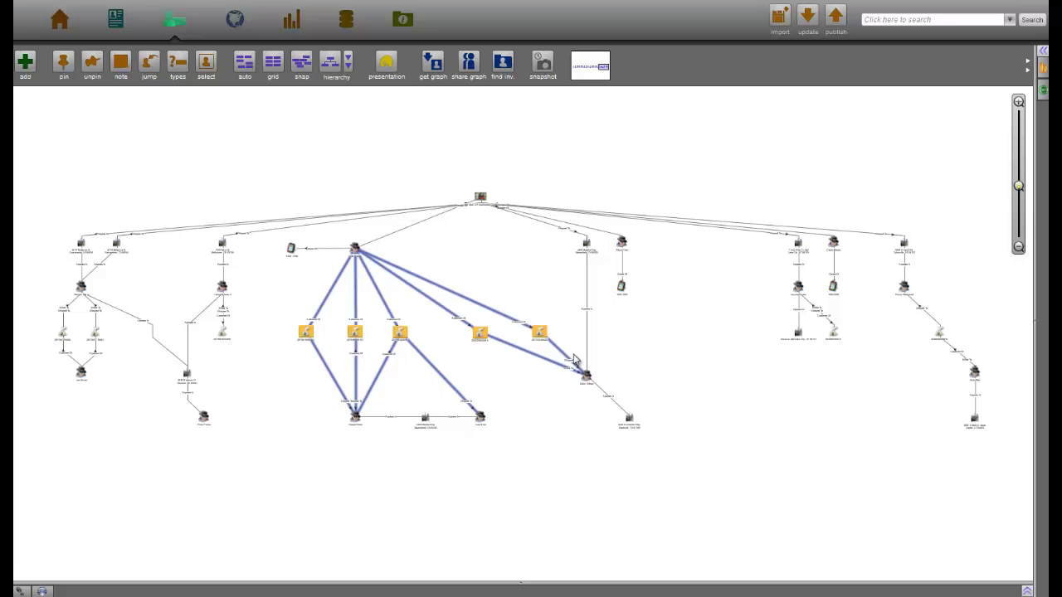
left_click(574, 362)
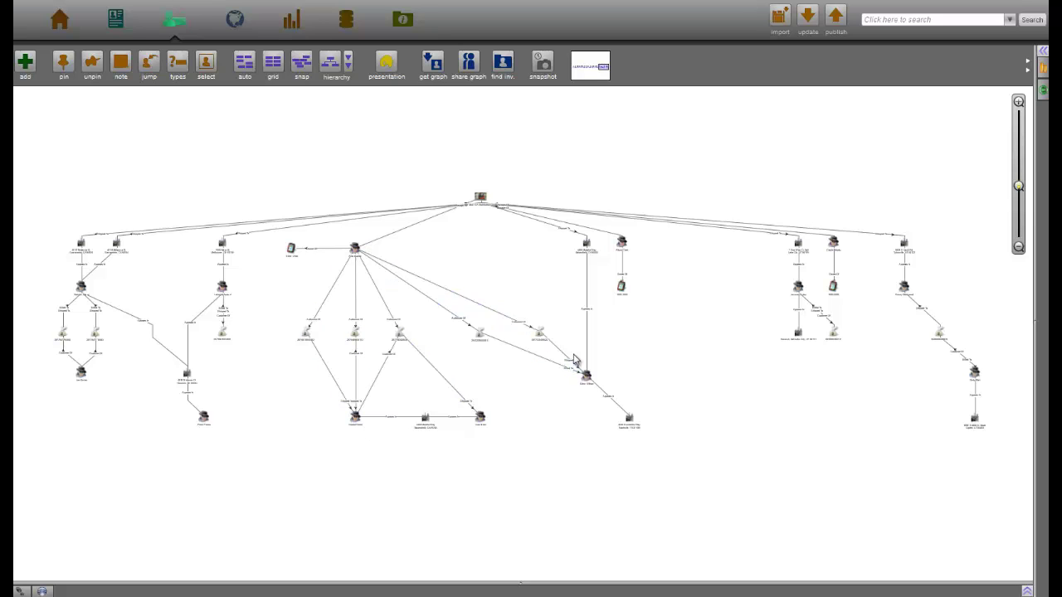
Examine on the timeline when the San Jose cluster's chargebacks and dates fall between September 2 and 5, 2013, and close the timeline
left_click(41, 592)
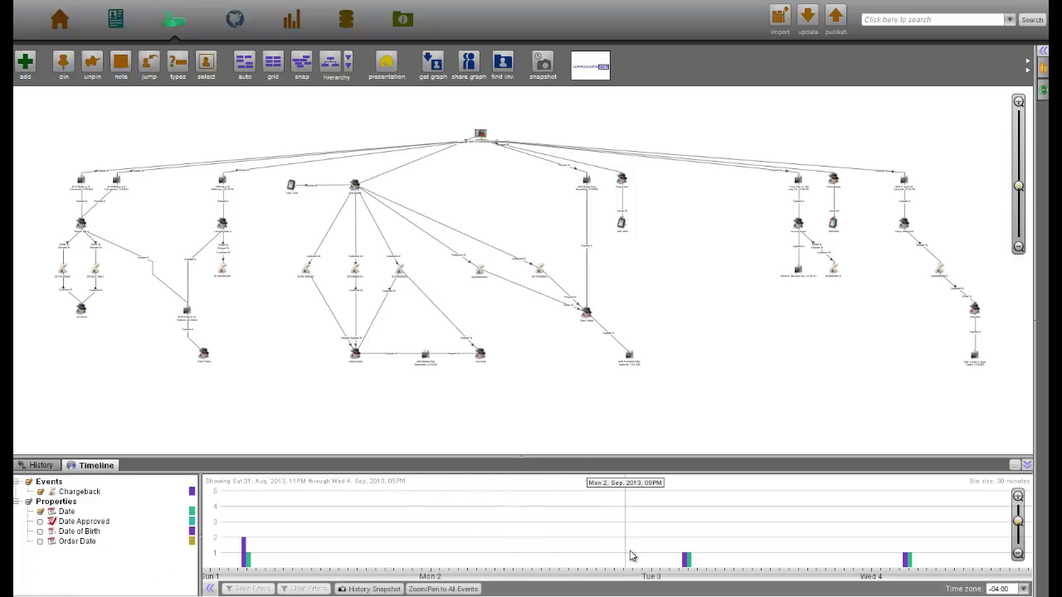
scroll(647, 556, "up", 3)
scroll(648, 556, "up", 2)
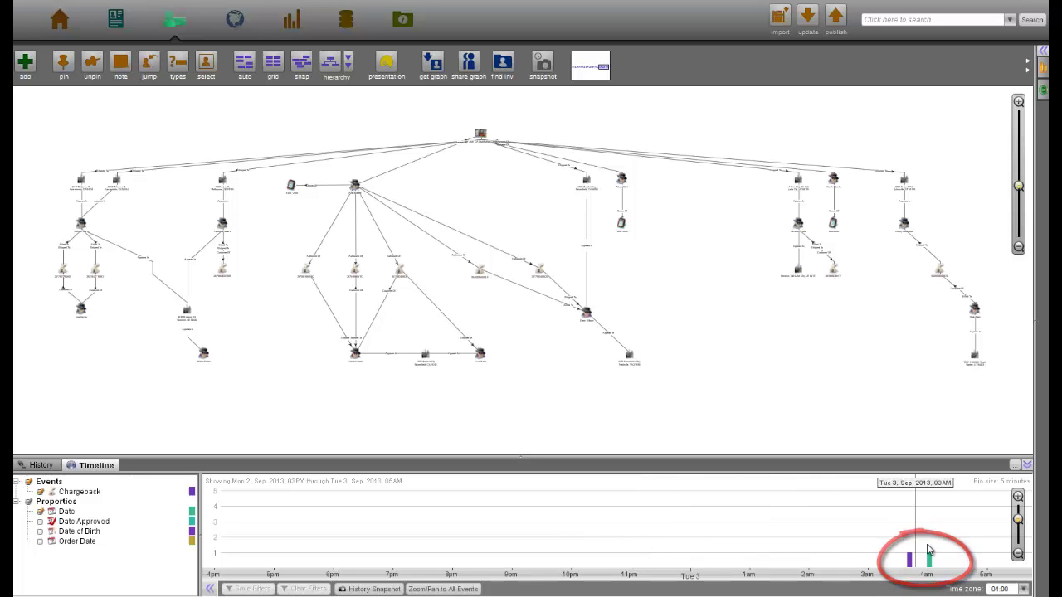
scroll(888, 550, "right", 5)
scroll(877, 540, "left", 1)
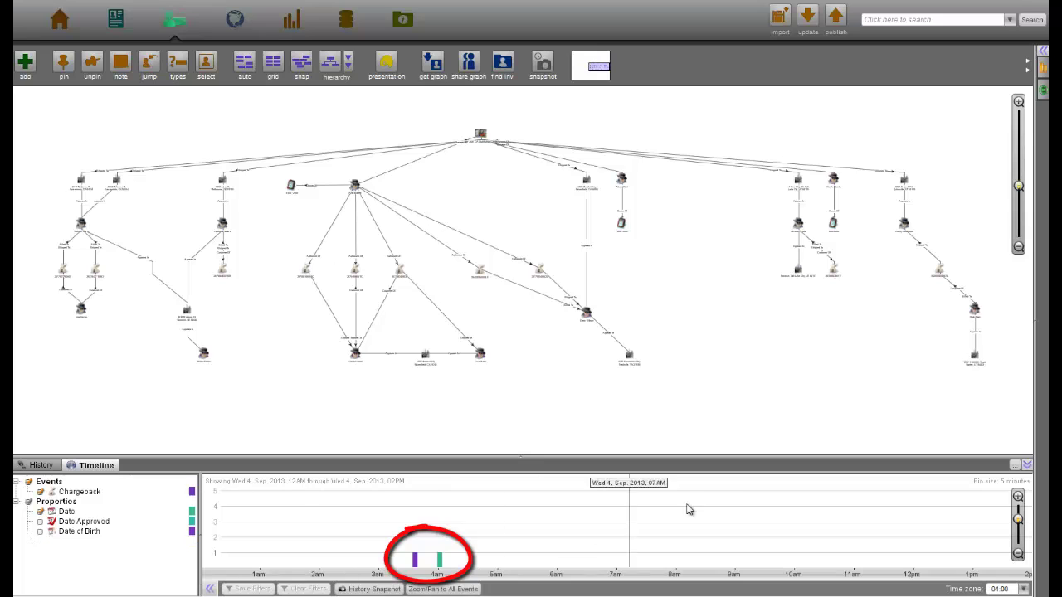
scroll(298, 520, "right", 3)
scroll(761, 498, "right", 10)
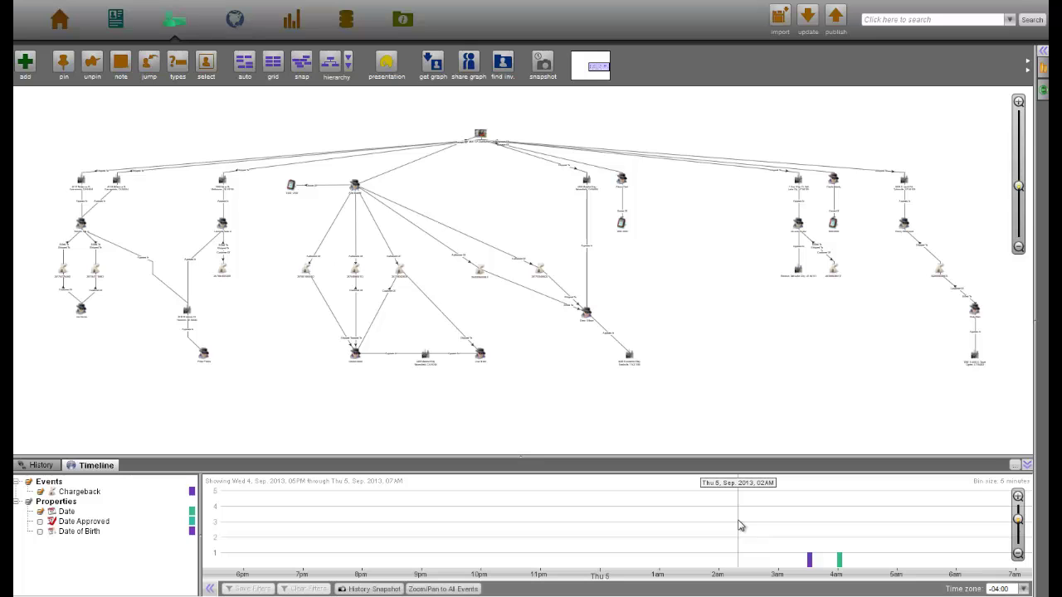
left_click(1027, 465)
Select every Person in the San Jose cluster with the histogram and search around them for linked phones and locations
left_click(1043, 68)
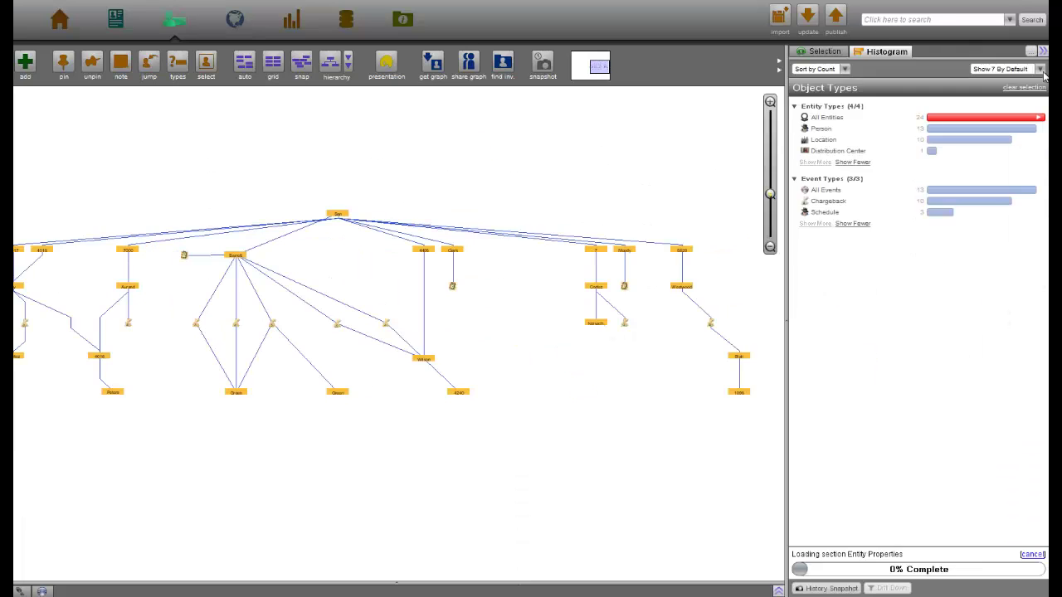
left_click(1043, 52)
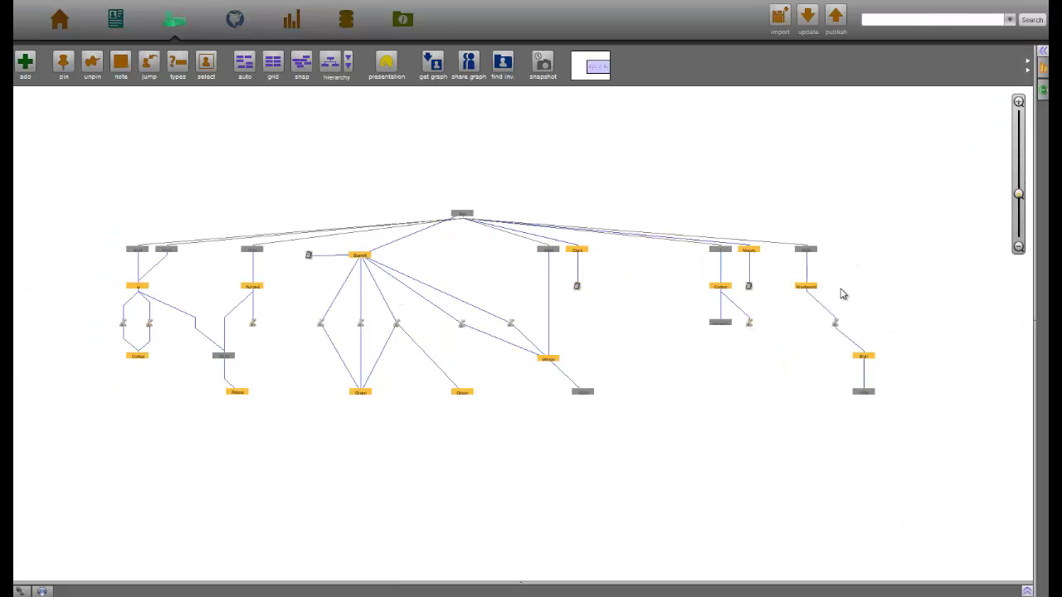
left_click(841, 290)
mouse_move(899, 232)
left_click(799, 174)
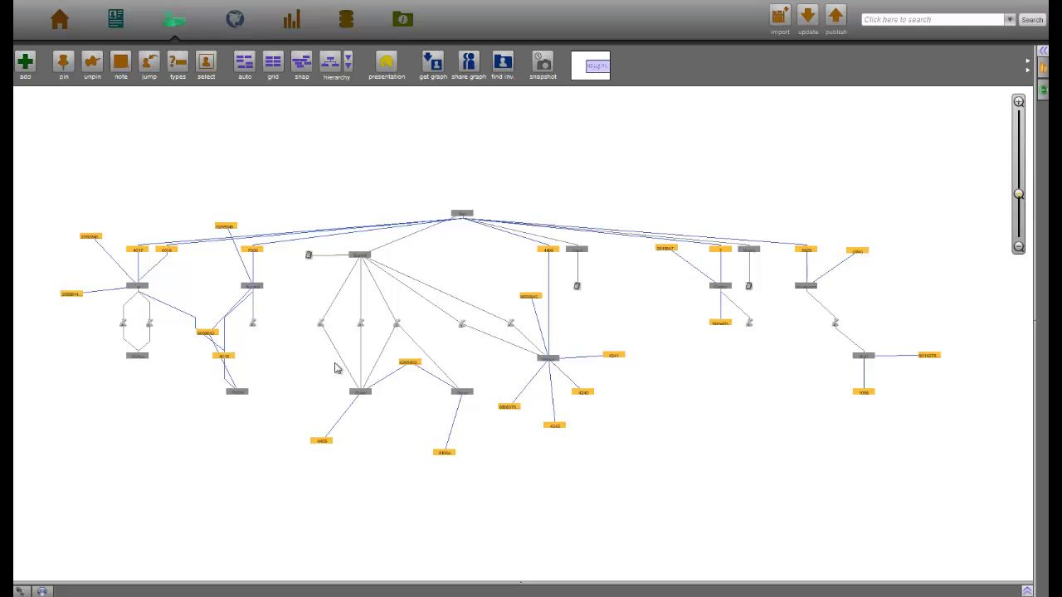
Select the two customers sharing one phone with their addresses, inspect the chargebacks linked to them, and switch to the map
left_click_drag(346, 373, 475, 478)
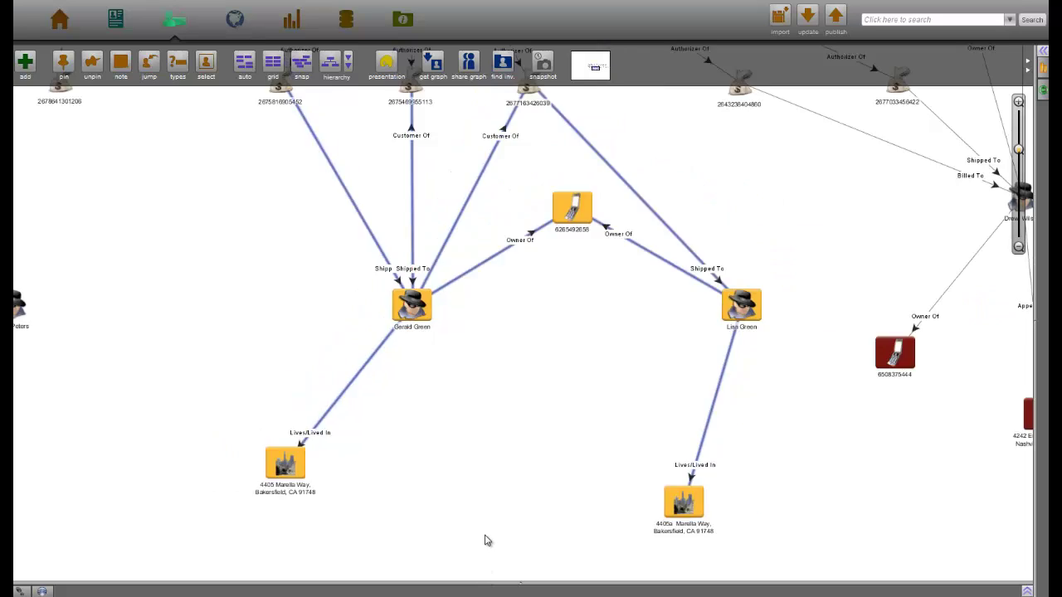
left_click_drag(267, 108, 547, 156)
left_click(234, 19)
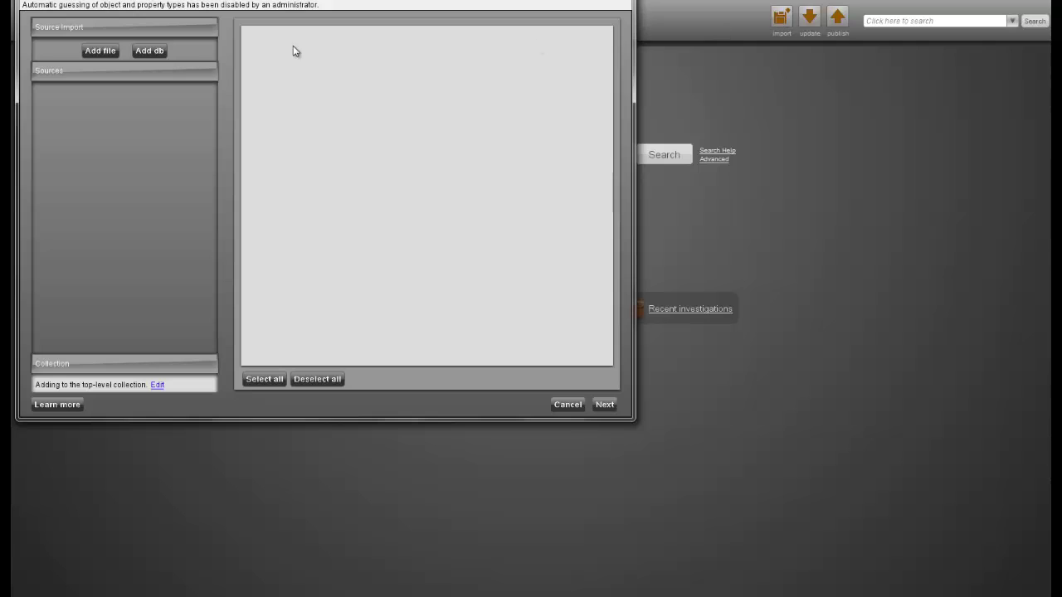
Add the file Fraudulent Return Data (SEP 2013).xlsx as the import source and proceed to its column mapping
left_click(101, 50)
double_click(229, 139)
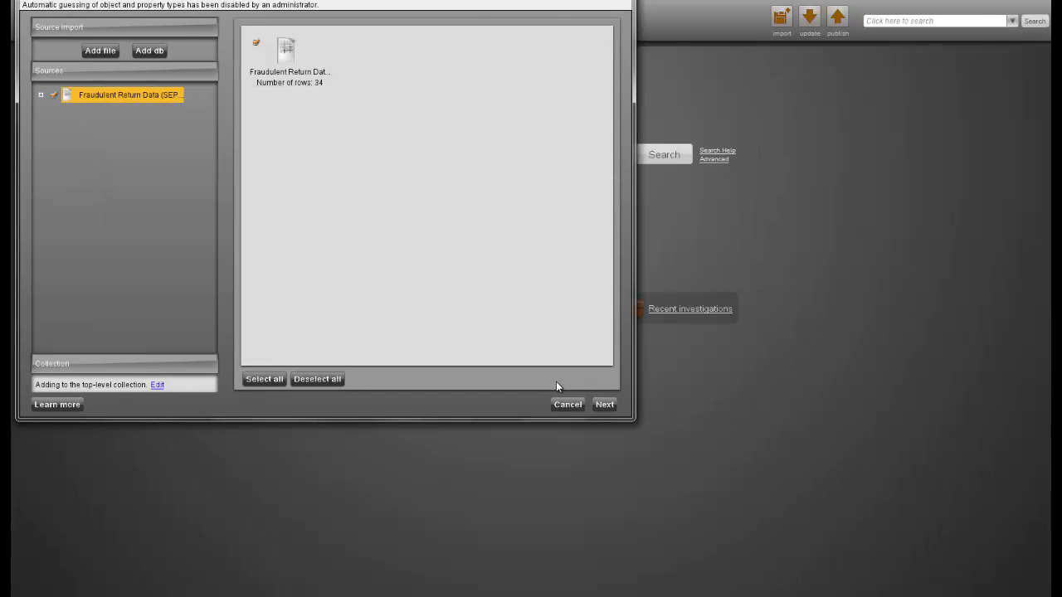
left_click(604, 404)
Load the saved mappings for the chargeback data and complete the import into the graph
left_click(42, 405)
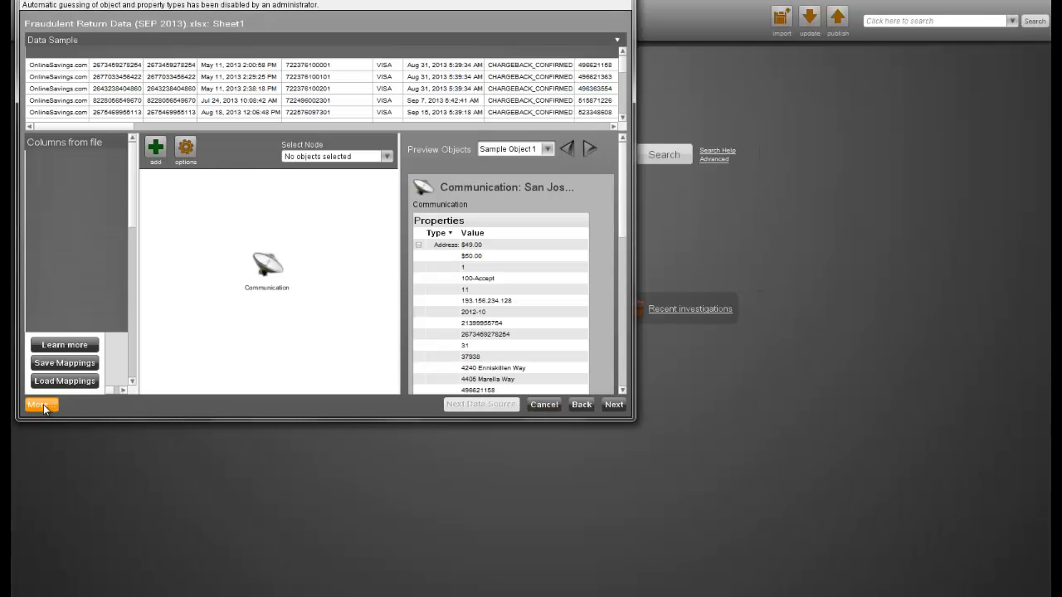
left_click(62, 381)
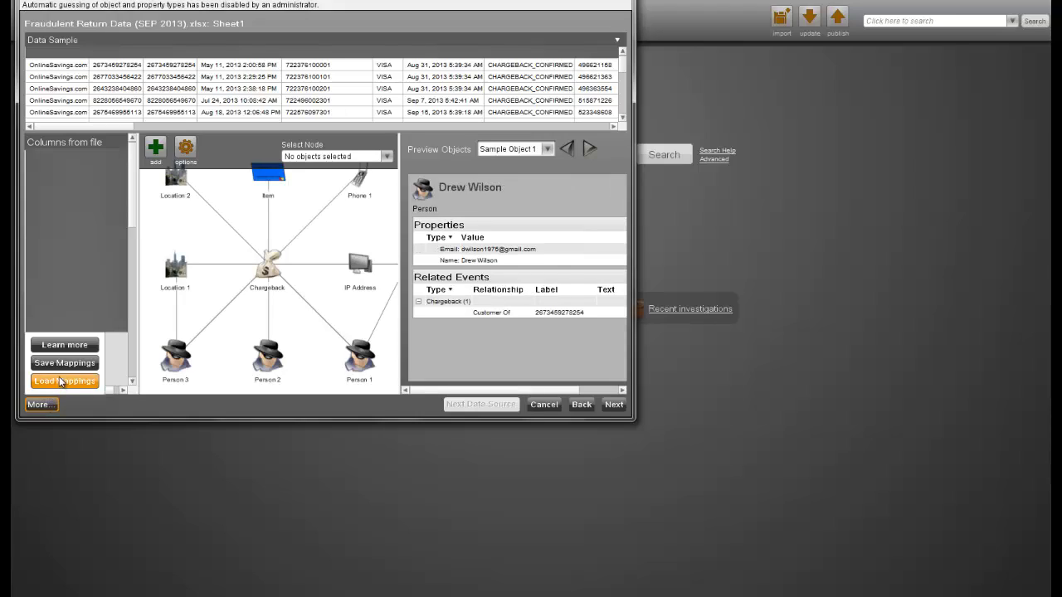
left_click(614, 405)
left_click(615, 405)
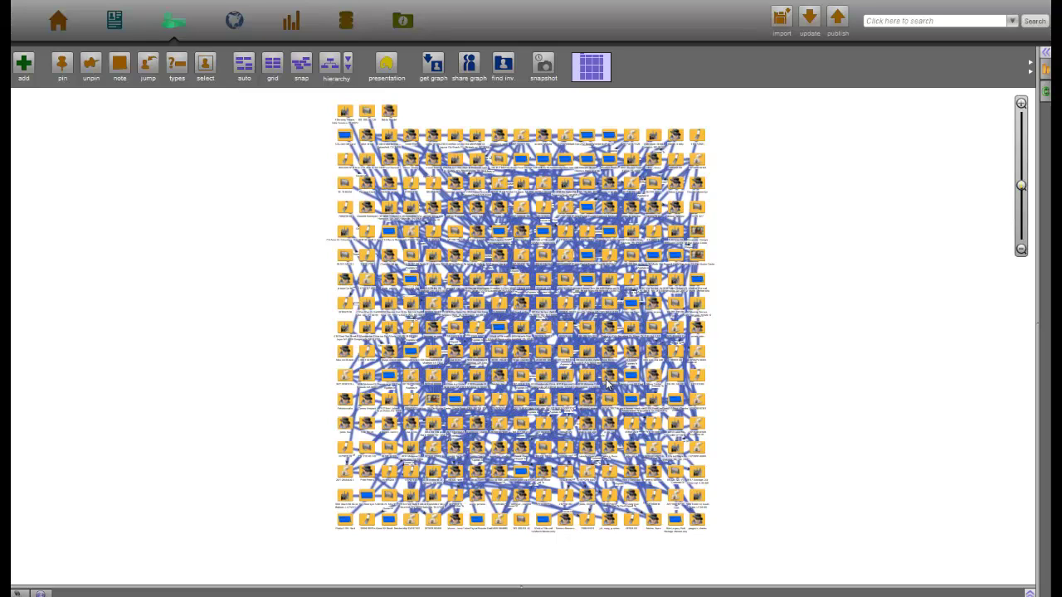
Select the Distribution Center entities with the histogram and arrange the graph as a hierarchy with them at the top
left_click(1047, 71)
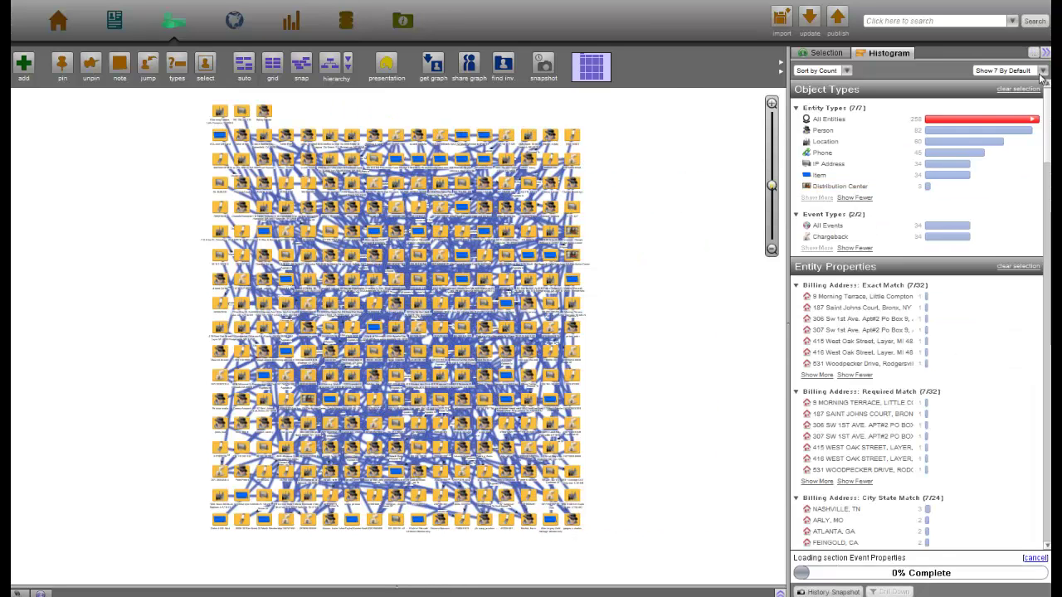
left_click(840, 186)
left_click(1047, 53)
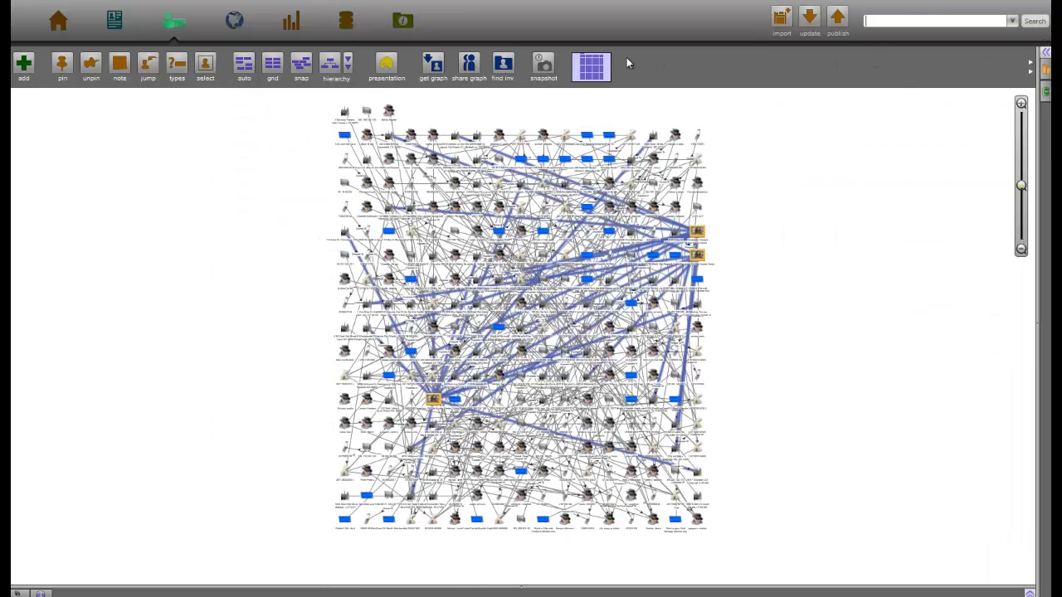
left_click(348, 63)
left_click(523, 138)
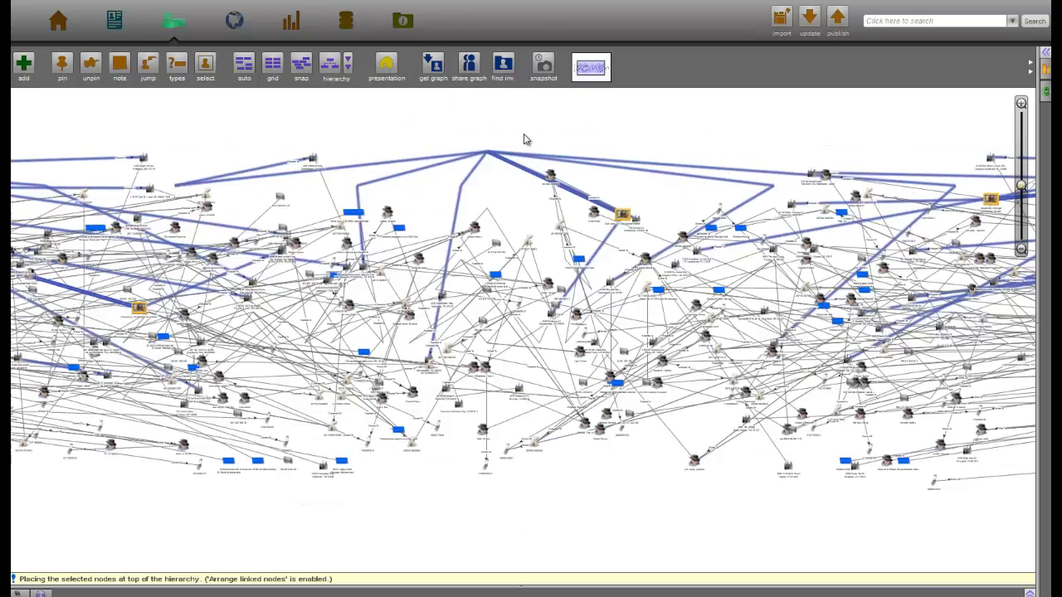